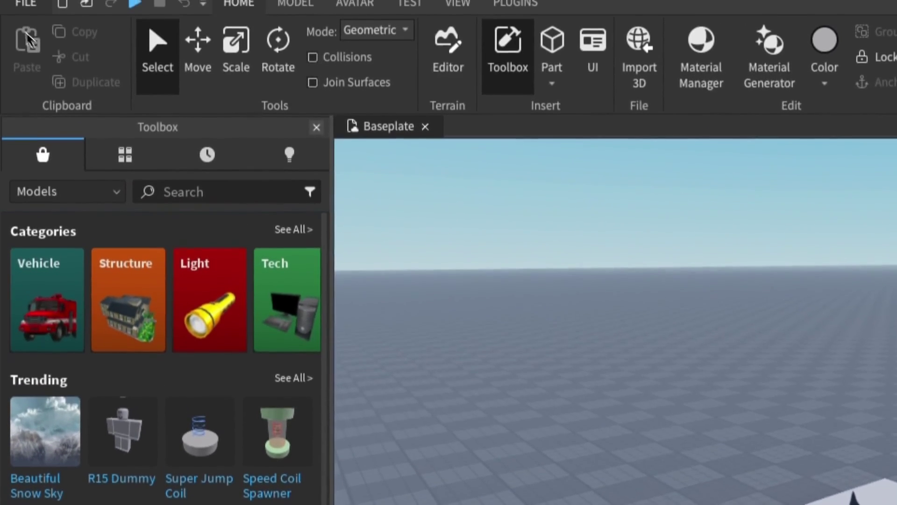
Check the Assistant Preview entry in the beta features list and open the Assistant.
click(25, 4)
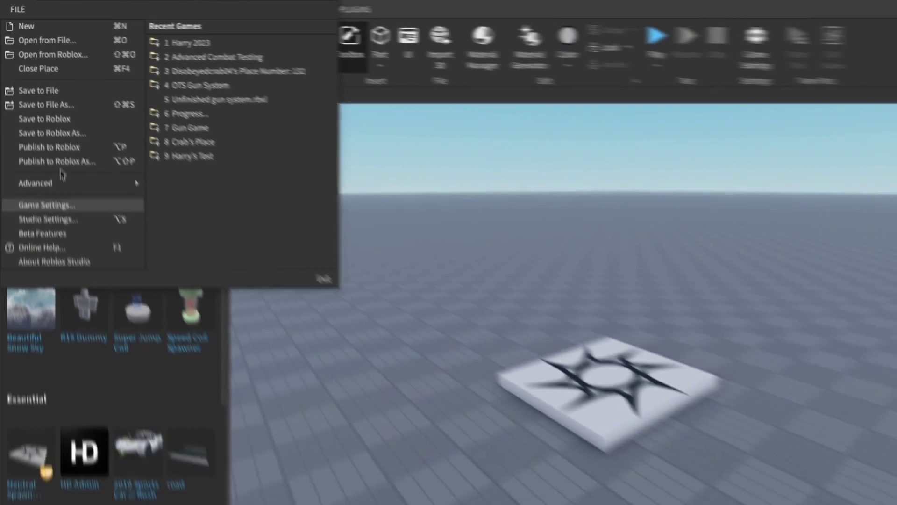
click(70, 331)
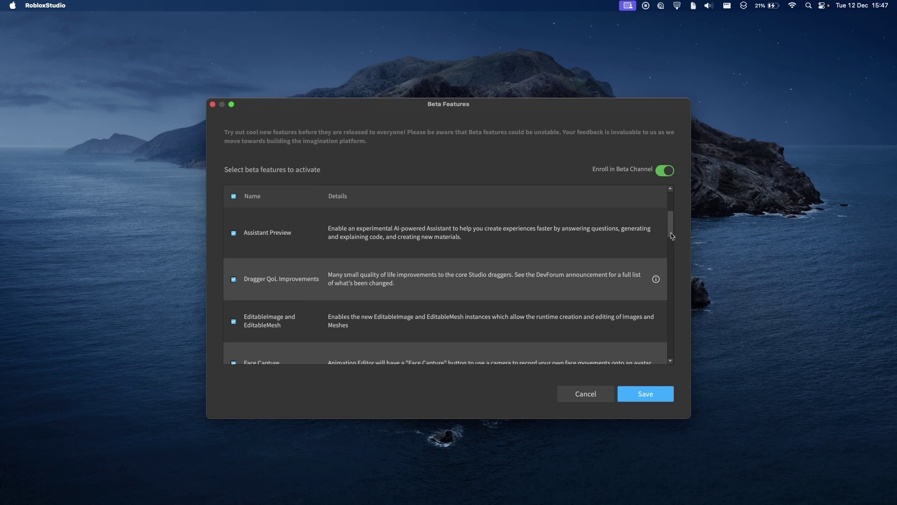
scroll(561, 243, up, 3)
scroll(468, 248, down, 1)
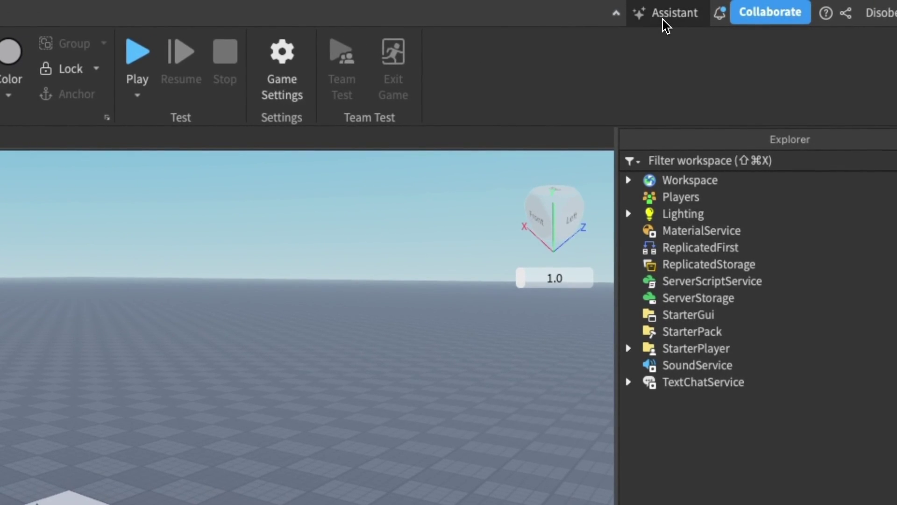
click(666, 23)
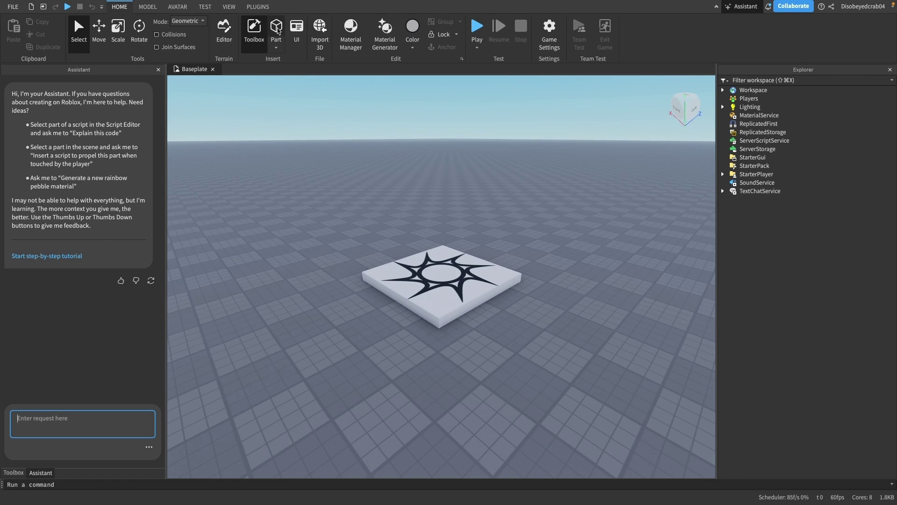
Insert a block part beside the spawn location and scale it up into an upright wall.
click(276, 29)
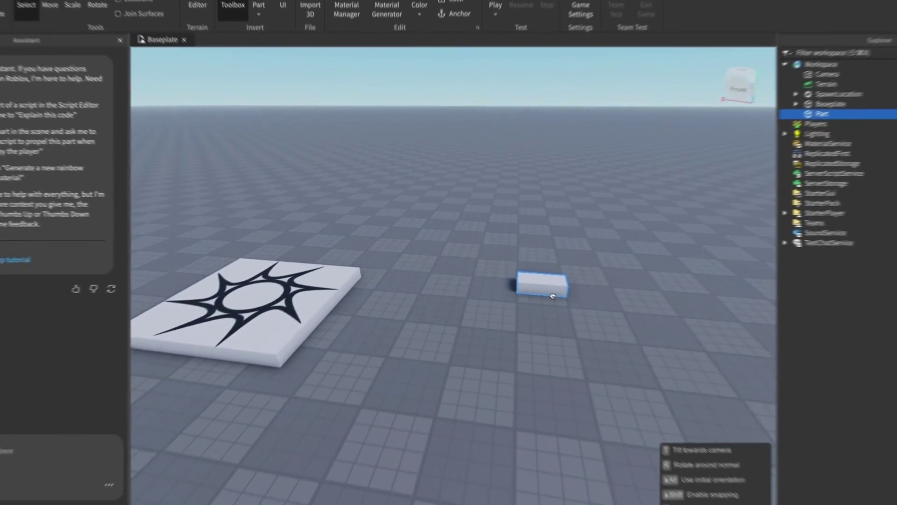
click(76, 9)
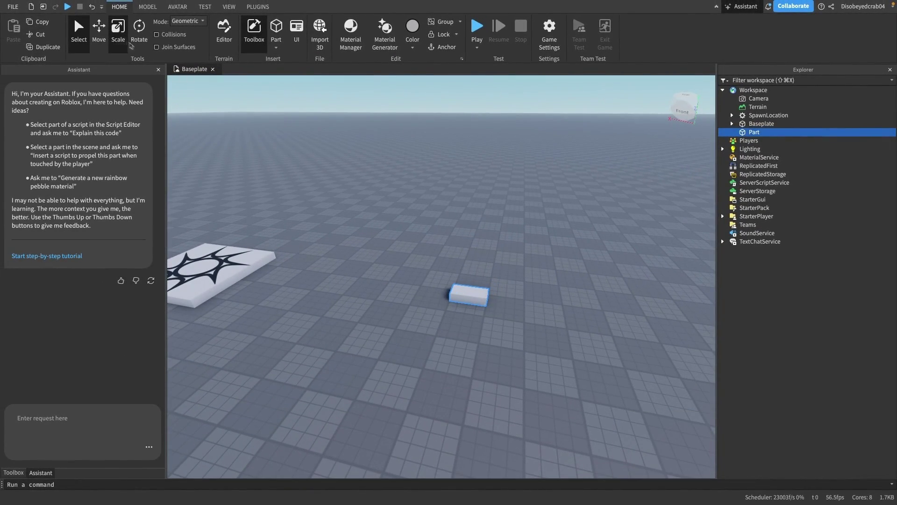
drag(432, 290, 309, 281)
right_drag(308, 280, 341, 286)
drag(513, 310, 515, 198)
click(476, 196)
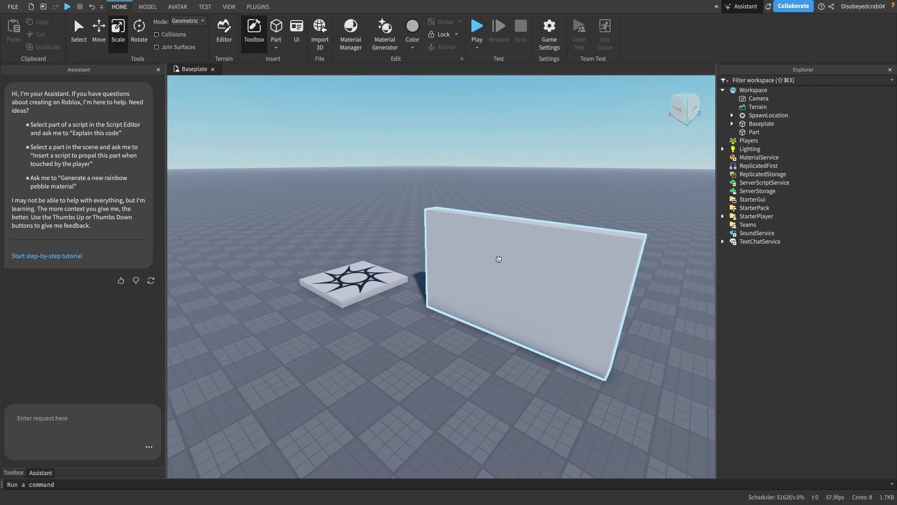
Send the Assistant the request "Make this part have a brick wall material" for the selected wall.
click(555, 256)
click(34, 435)
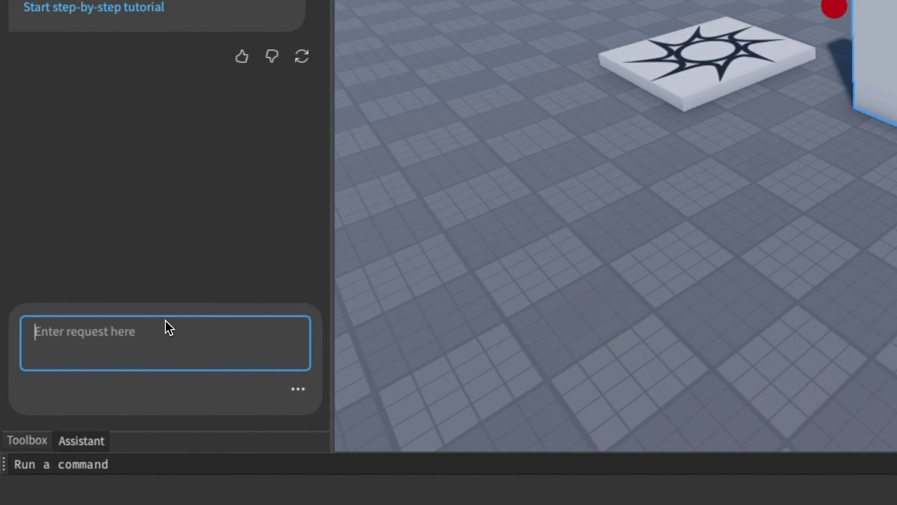
text(Make this par)
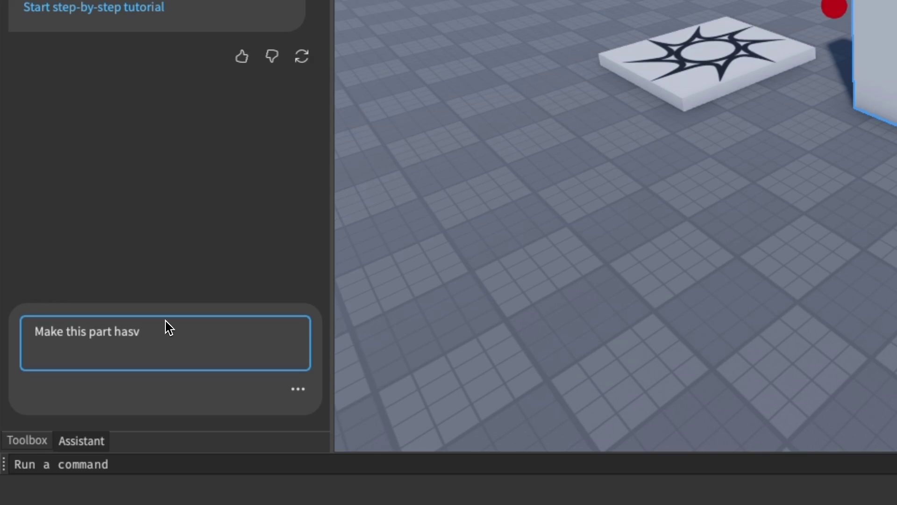
text(t have a brick wall materia)
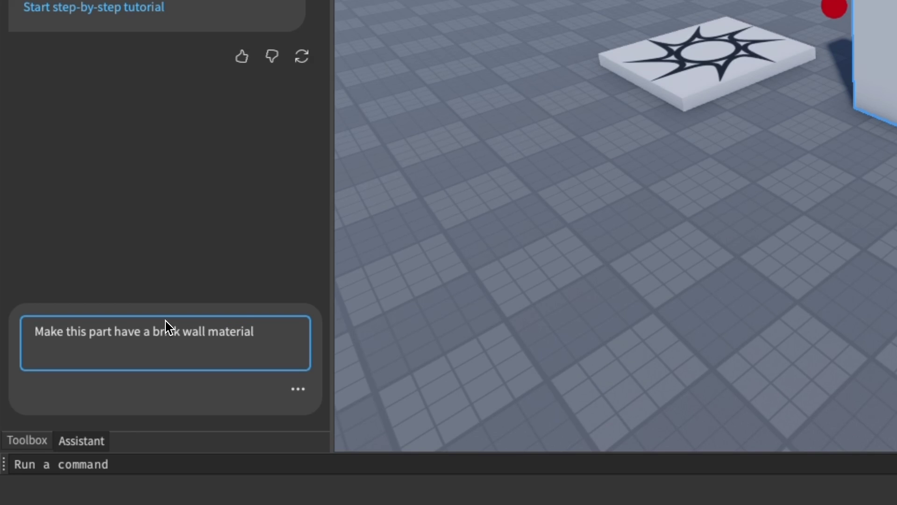
text(l)
key(Return)
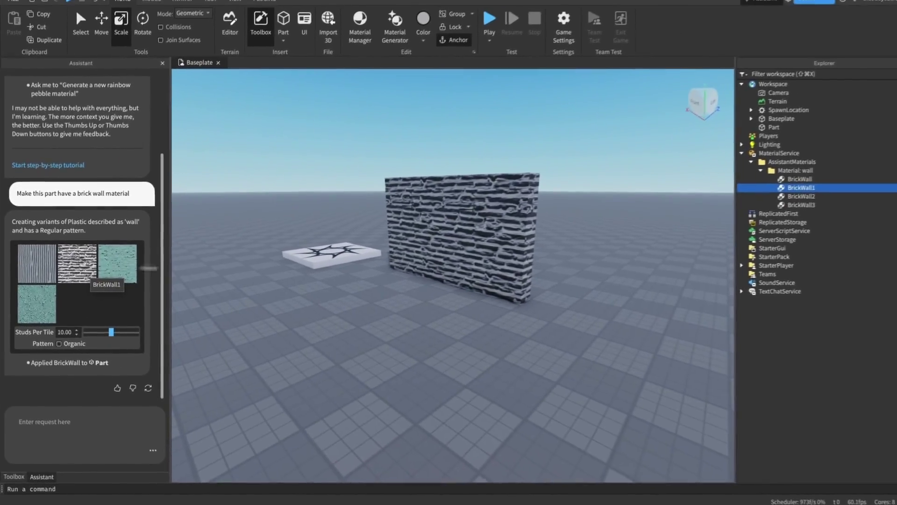
Scale the brick wall to about 65 studs long and 22.5 studs tall.
click(411, 236)
drag(380, 222, 271, 210)
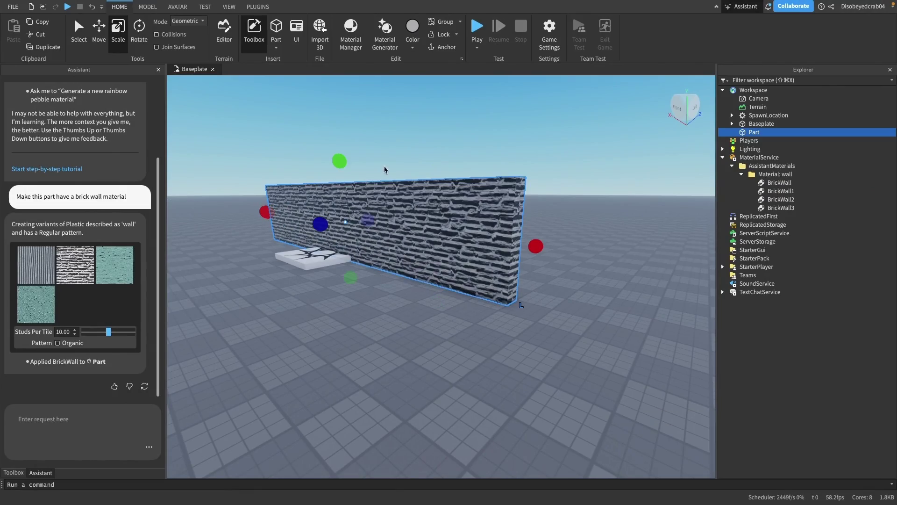
drag(340, 161, 334, 98)
click(566, 232)
right_drag(567, 233, 566, 233)
key(s)
Try the Organic pattern on the generated brick wall material and inspect the wall with it.
click(58, 342)
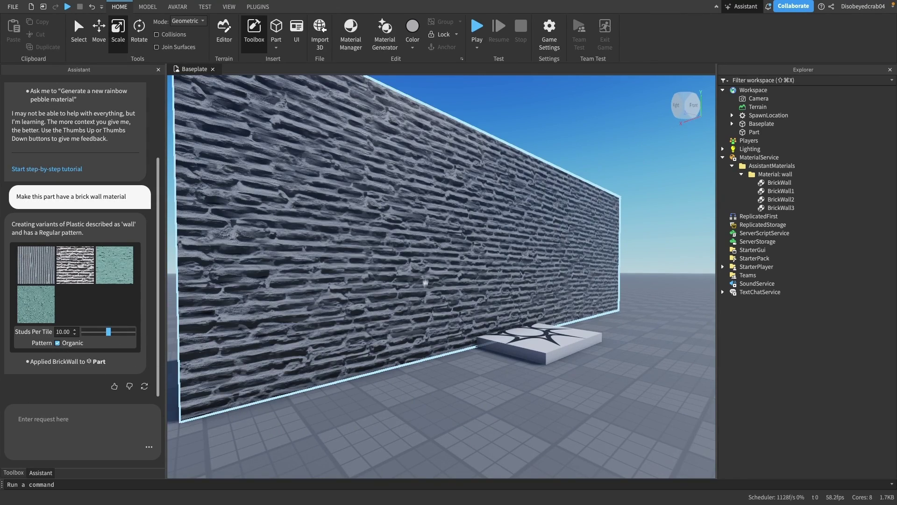
key(w)
right_drag(495, 240, 493, 241)
key(d)
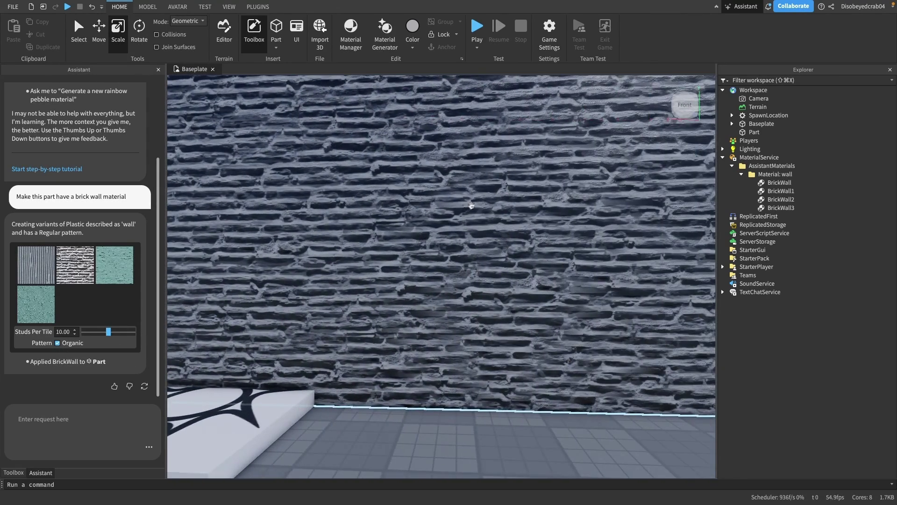
scroll(473, 205, down, 5)
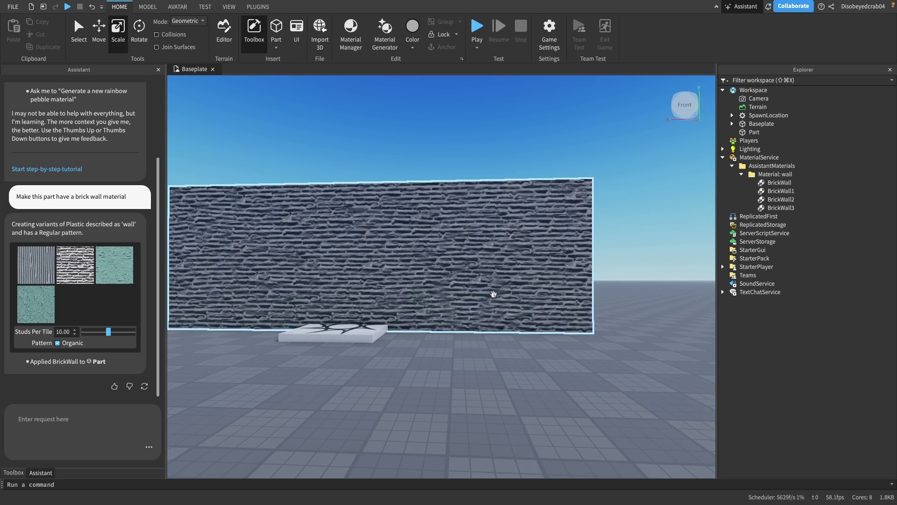
click(58, 343)
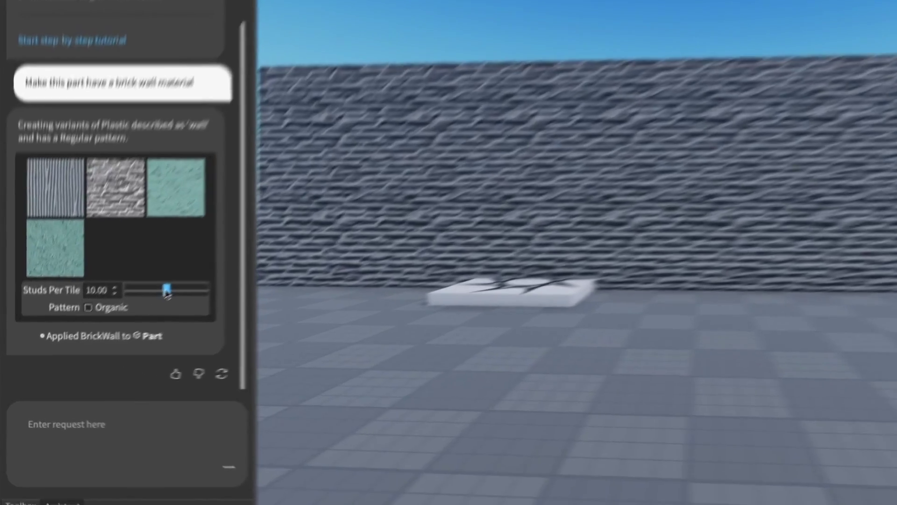
Set the generated brick material's tiling to 7.80 studs per tile.
mouse_move(108, 331)
mouse_down()
mouse_move(98, 331)
mouse_move(107, 333)
mouse_up()
drag(161, 297, 154, 296)
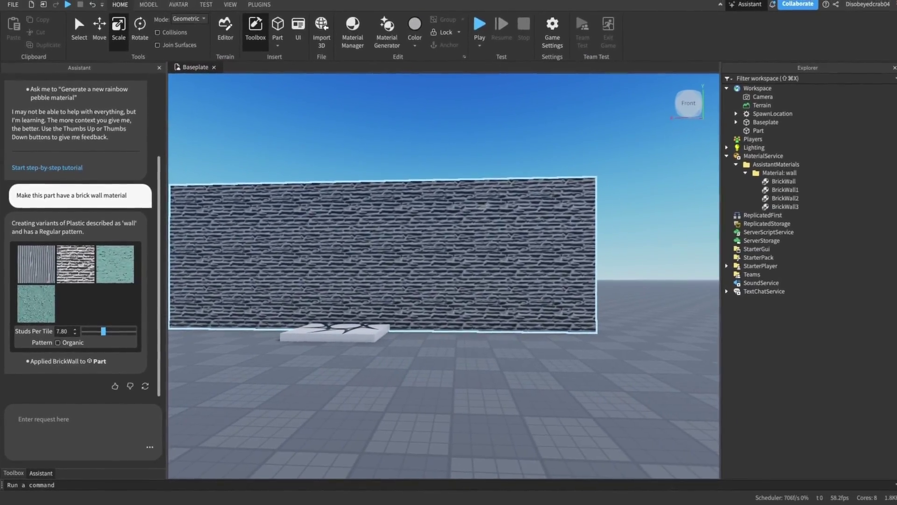
Show the wall part's properties docked alongside the Assistant and set its BrickColor to Neon orange.
click(760, 103)
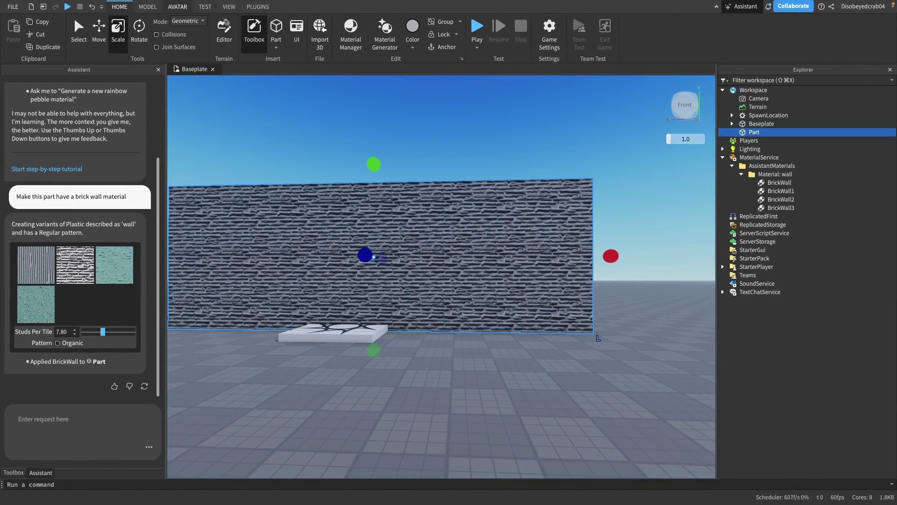
click(229, 6)
click(49, 33)
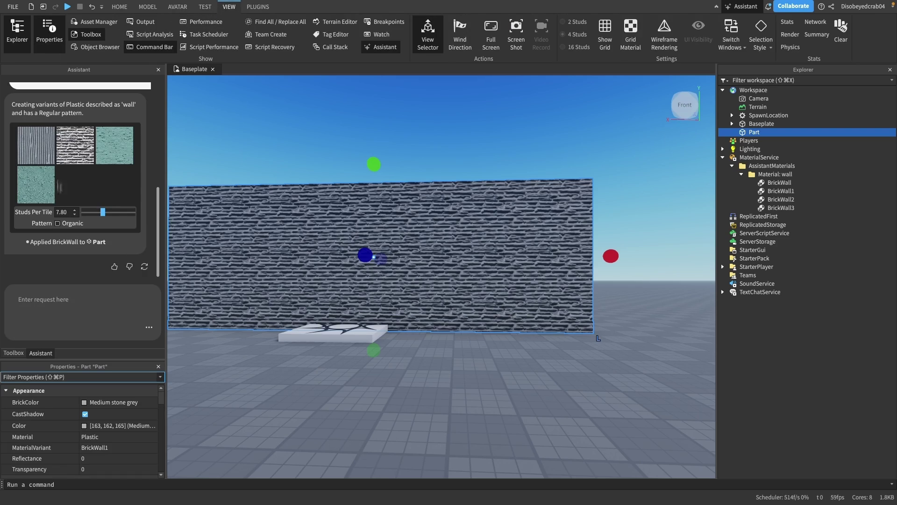
drag(85, 367, 81, 274)
click(185, 94)
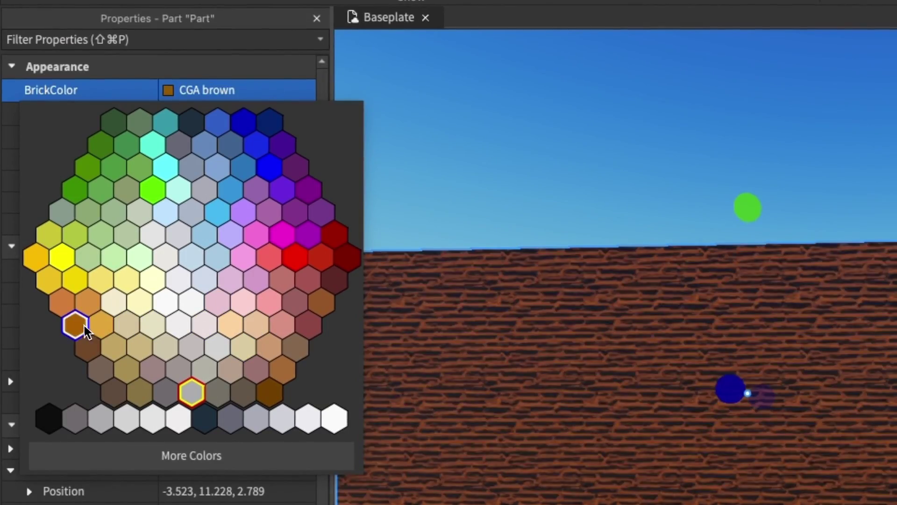
click(73, 297)
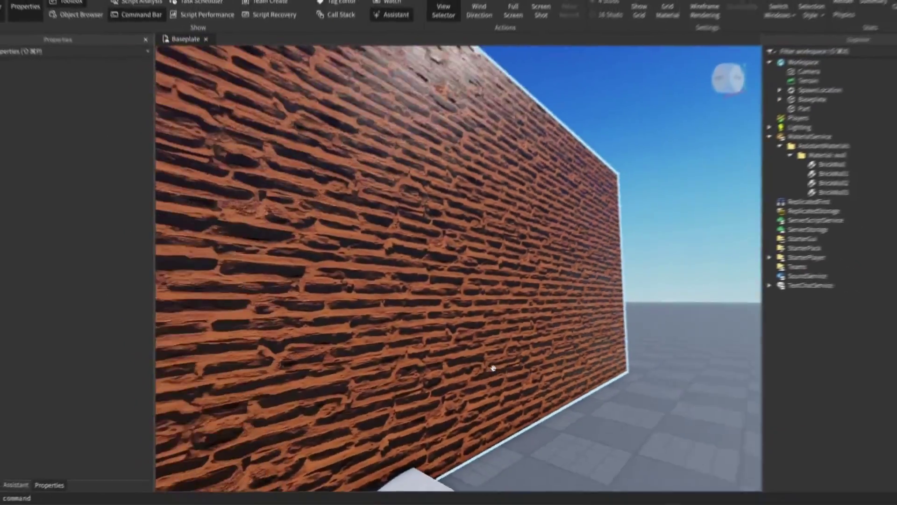
right_drag(493, 368, 494, 367)
scroll(494, 368, down, 5)
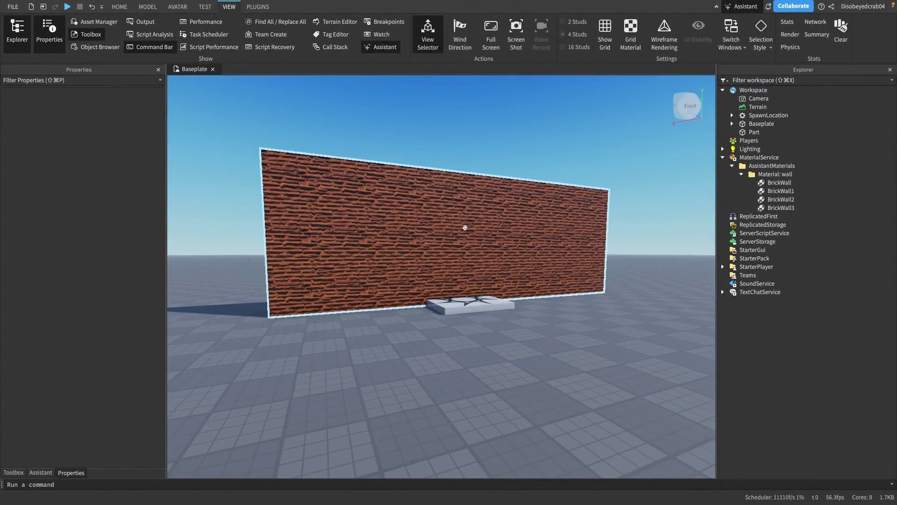
With the wall selected, ask the Assistant: "Make it so that when the player touches this part, it kills them".
click(465, 227)
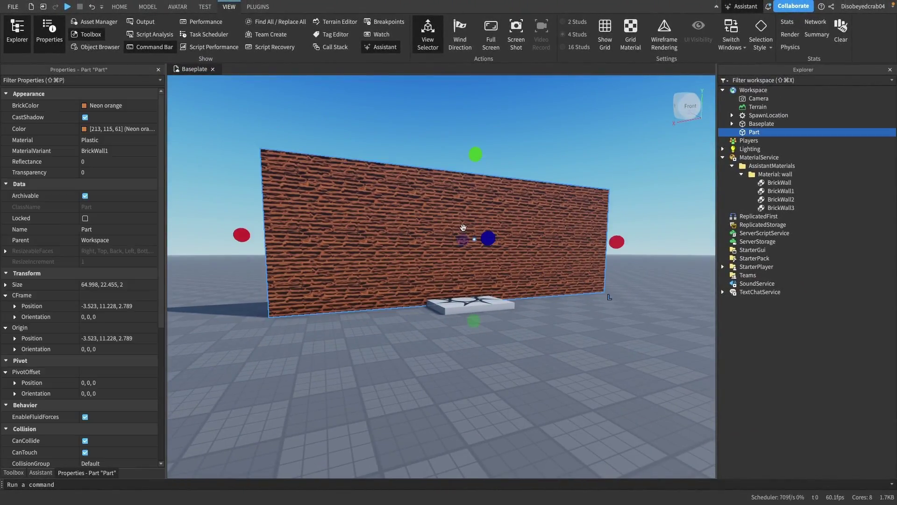
click(11, 473)
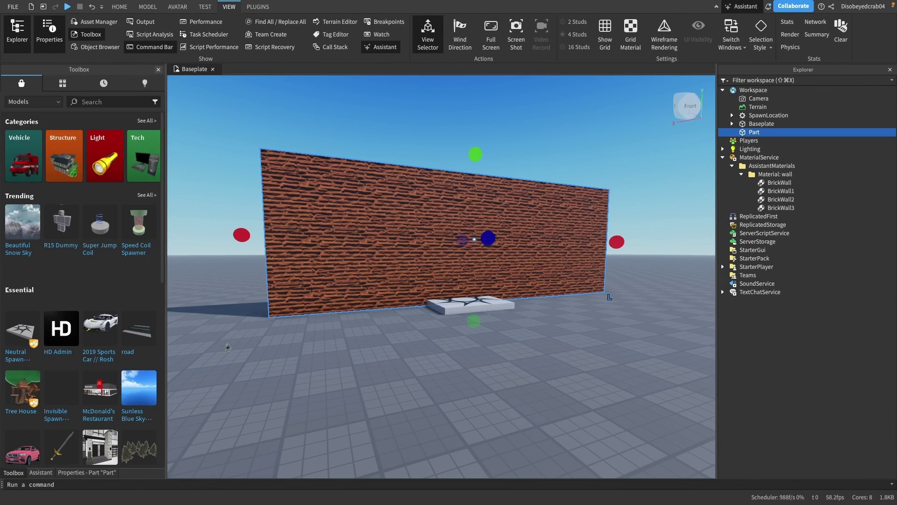
click(41, 472)
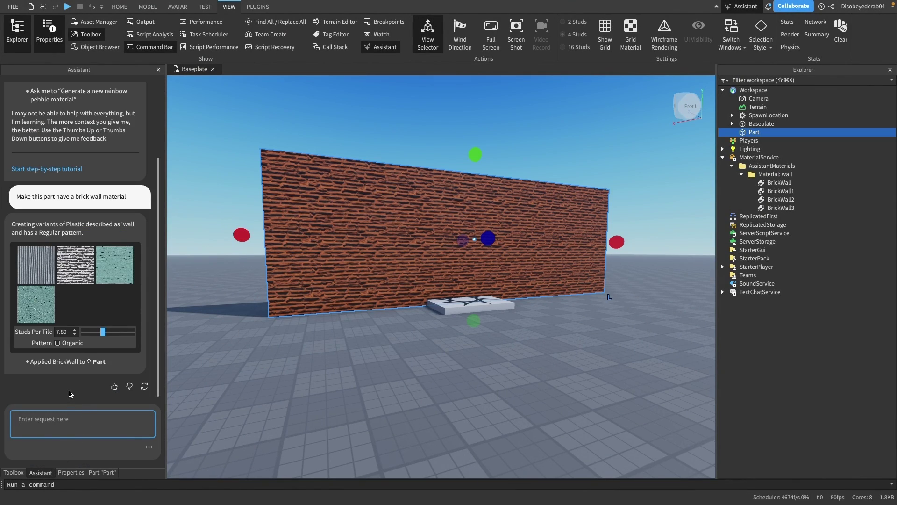
text(Mka)
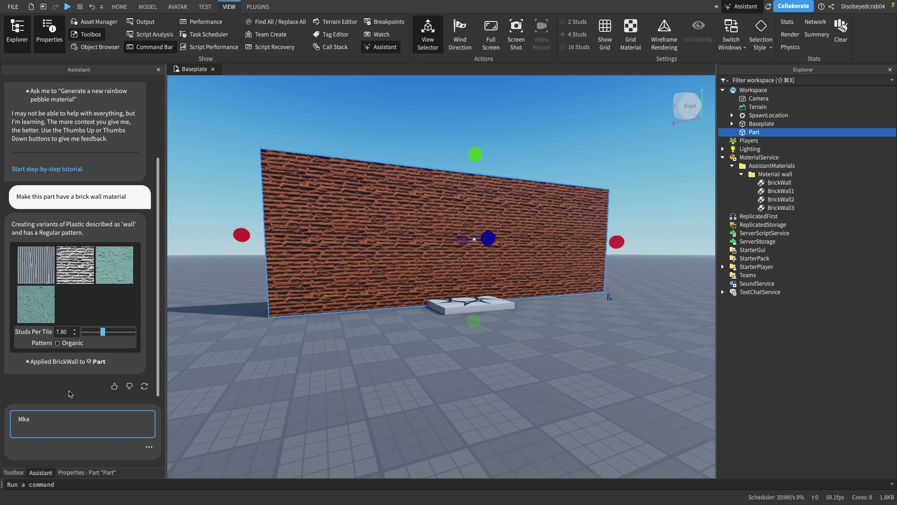
text(e)
key(BackSpace)
key(BackSpace)
key(BackSpace)
text(ake it so)
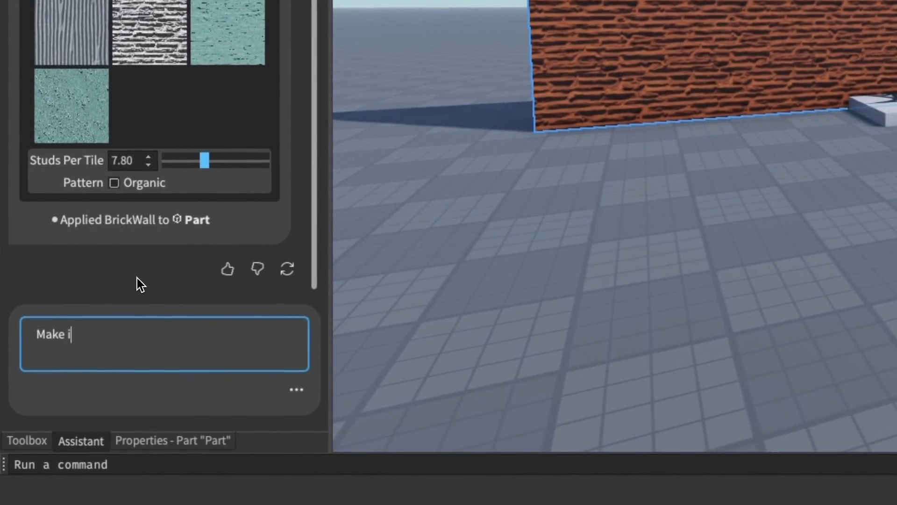
text( that when the ol)
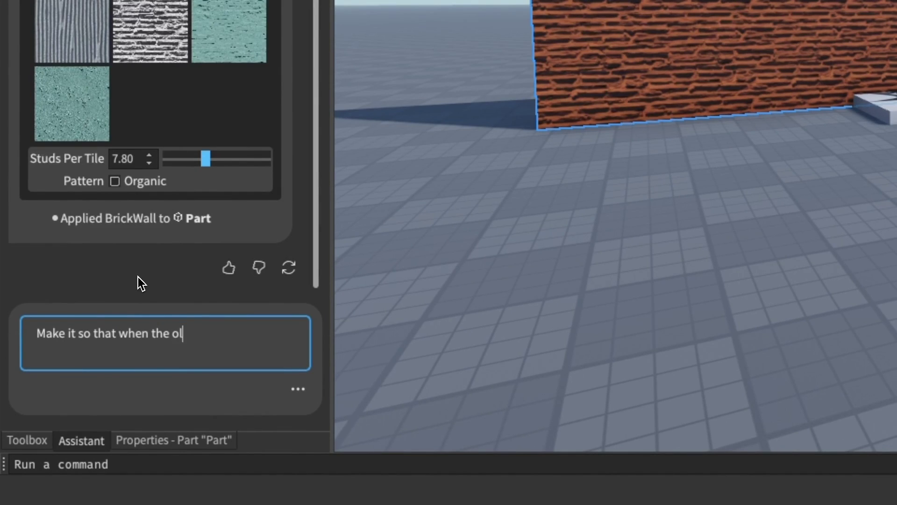
text(ayern)
text( touches )
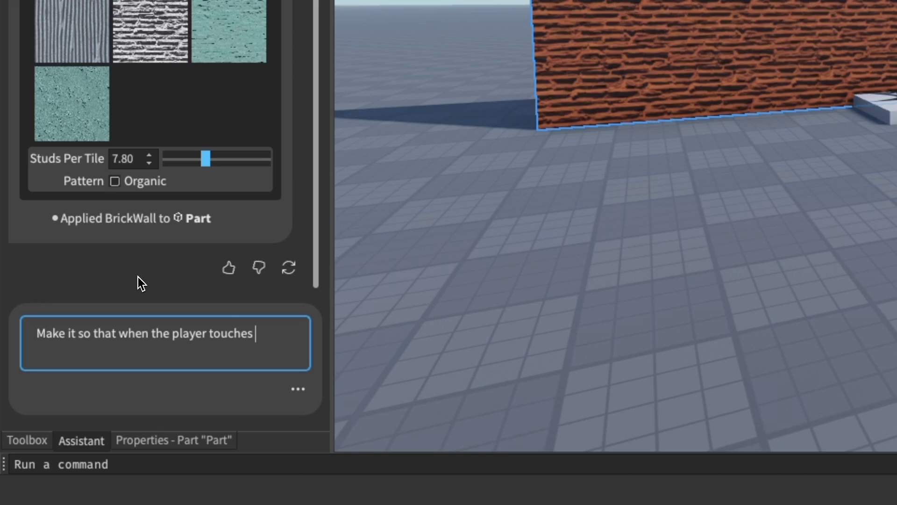
text(this part, it kill)
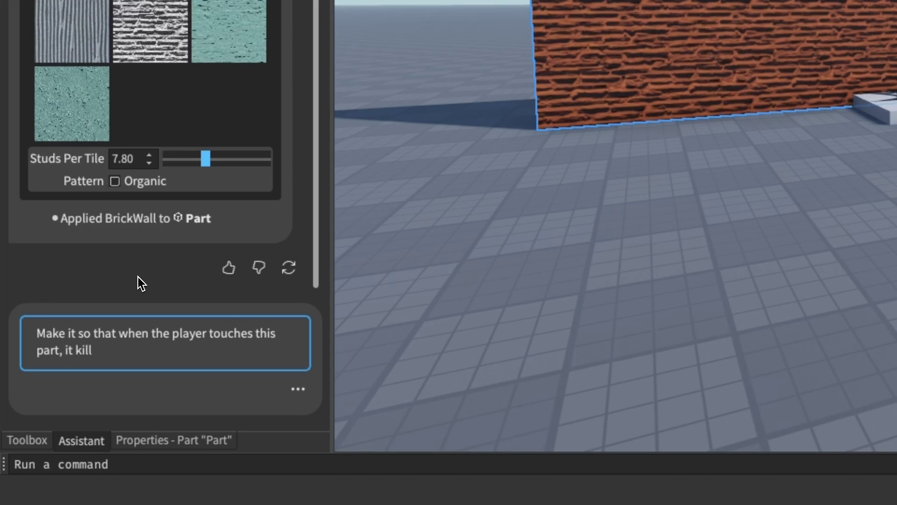
text( th)
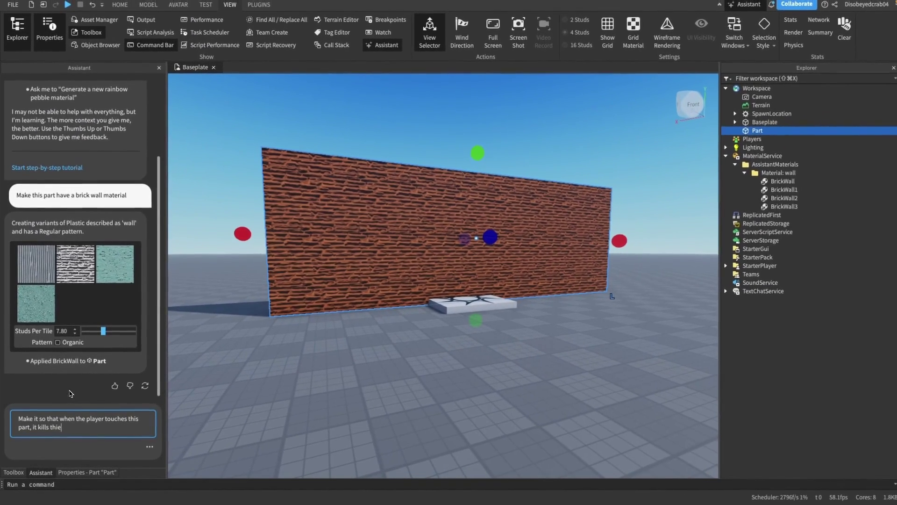
text(em)
key(Return)
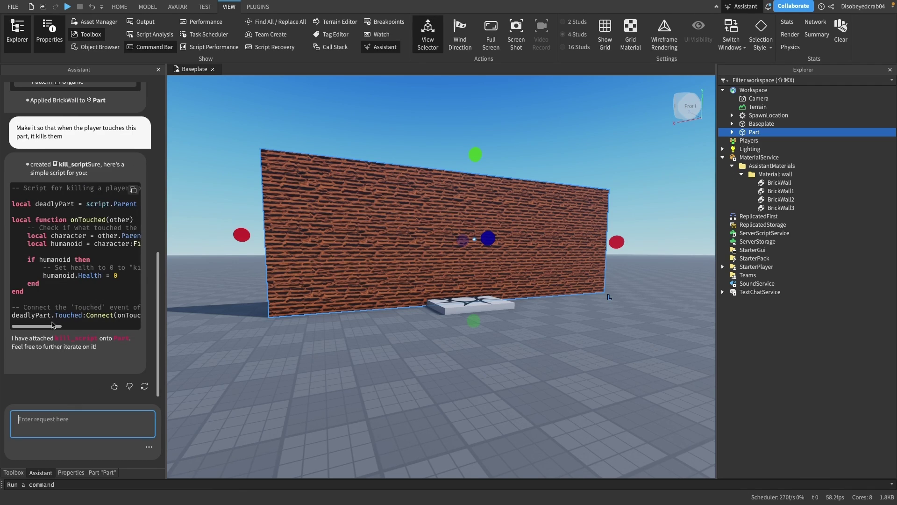
Open the kill_script inside the wall part and read through its touch handler and health code.
mouse_move(44, 325)
mouse_down()
mouse_move(58, 325)
mouse_move(45, 325)
mouse_up()
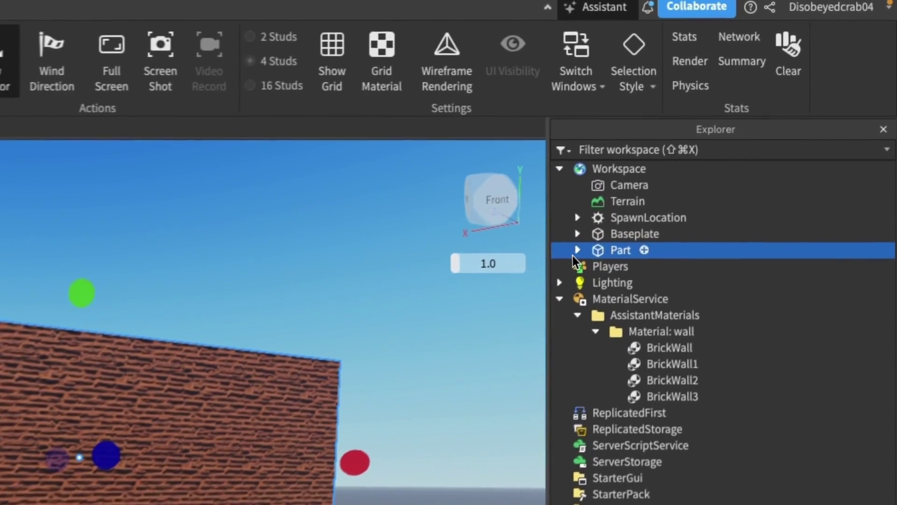
click(732, 132)
double_click(621, 275)
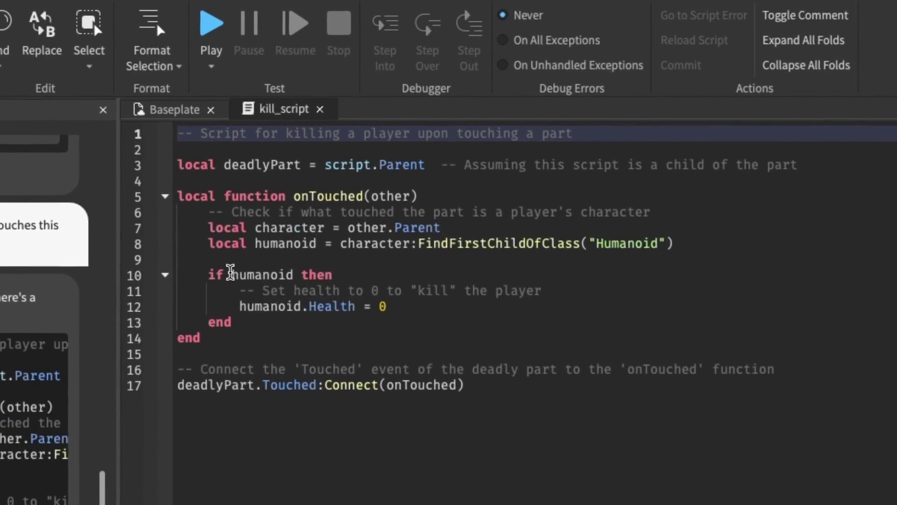
drag(224, 161, 251, 161)
drag(252, 294, 587, 306)
click(592, 306)
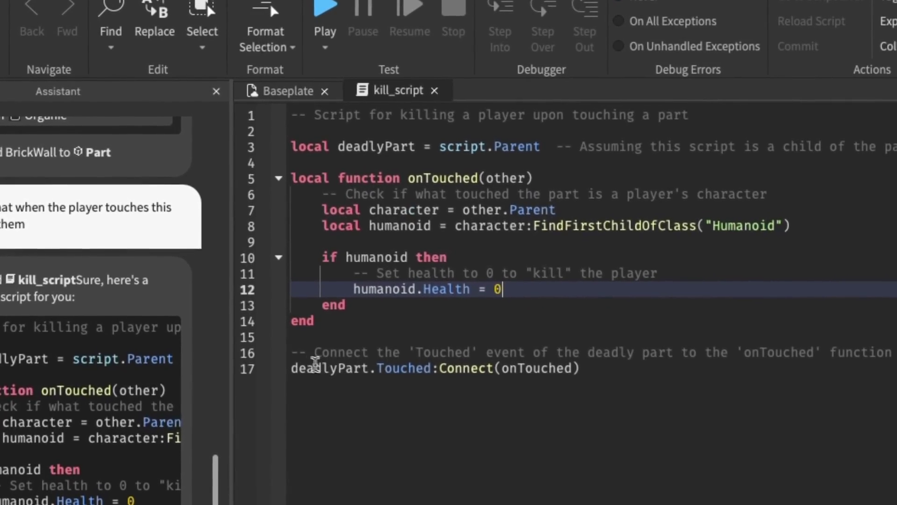
Examine the kill_script line that connects the deadly part's Touched event to the onTouched function.
drag(292, 369, 581, 369)
click(602, 369)
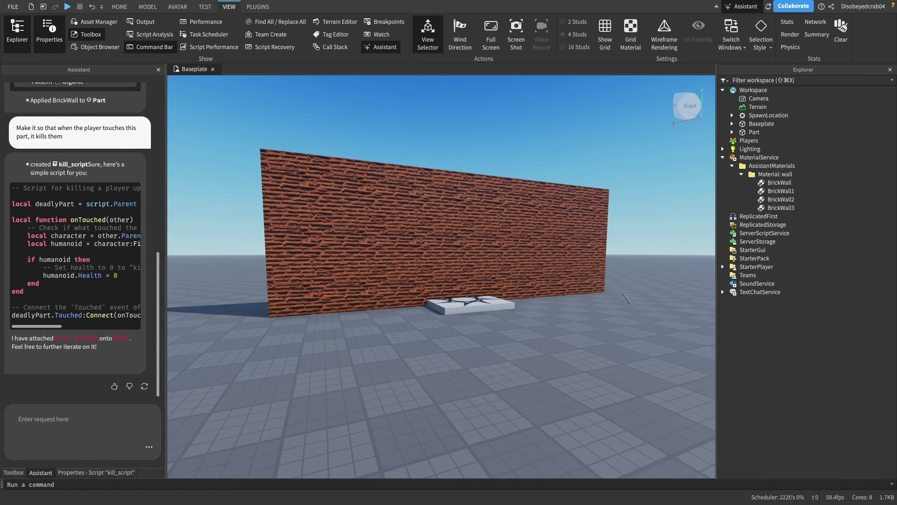
Ask the Assistant: "explain to me how raycasts work".
click(140, 404)
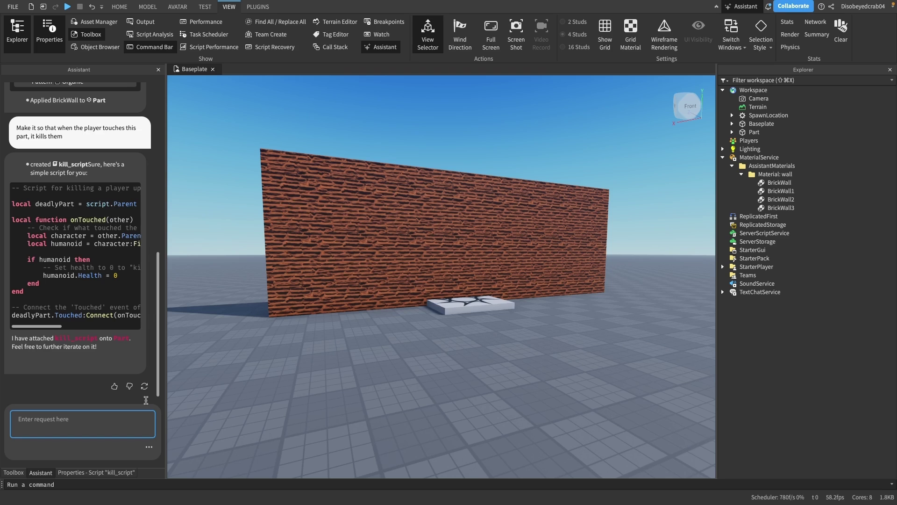
text(explain the)
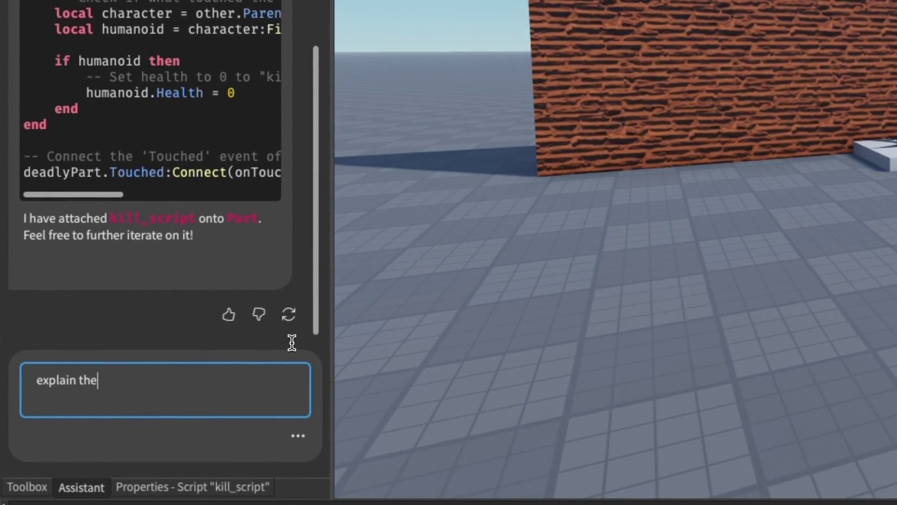
key(BackSpace)
key(BackSpace)
text(o me how r)
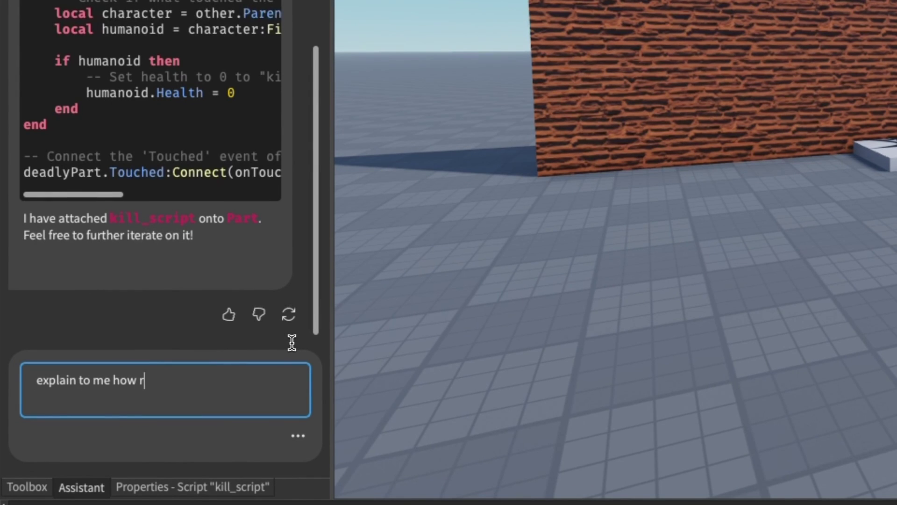
text(aycasts work)
key(Return)
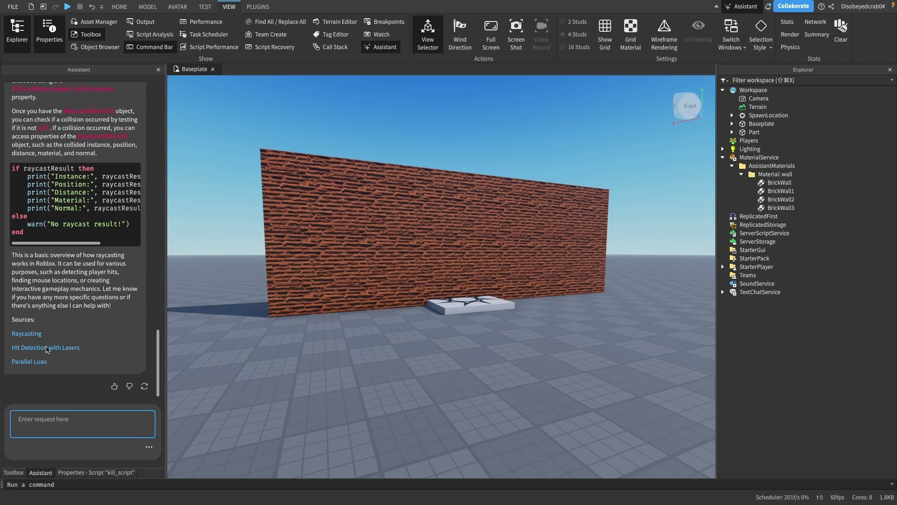
Read through the Assistant's raycasting explanation, including the code examples for casting a ray, filtering objects and checking the result.
scroll(96, 285, up, 10)
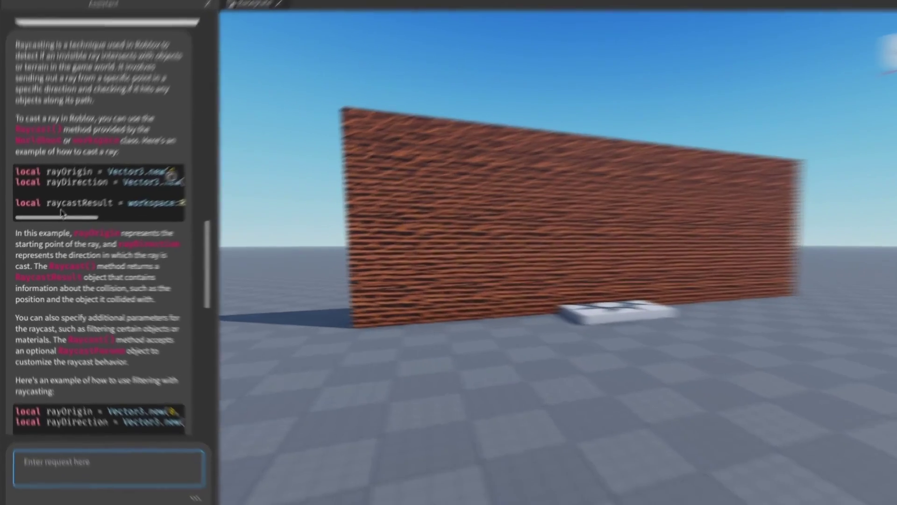
drag(46, 233, 25, 224)
scroll(152, 225, down, 5)
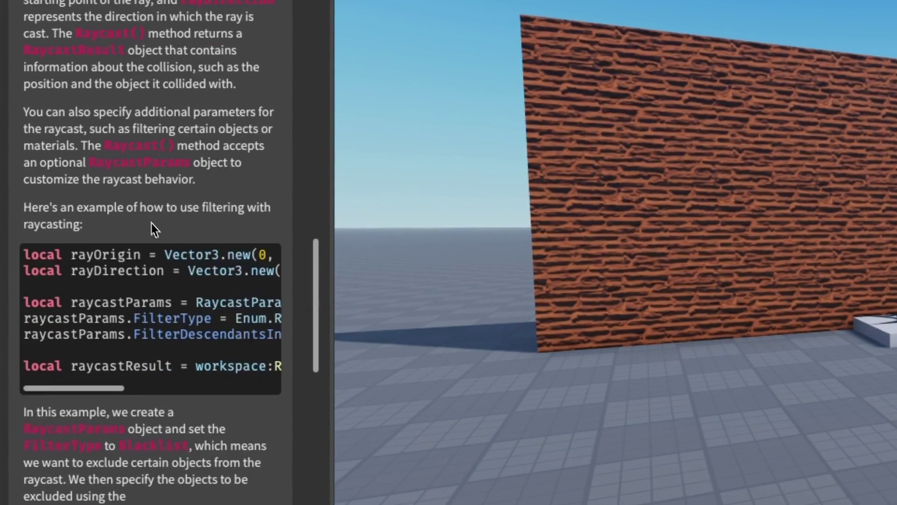
scroll(109, 298, right, 3)
scroll(84, 328, left, 3)
scroll(57, 369, down, 2)
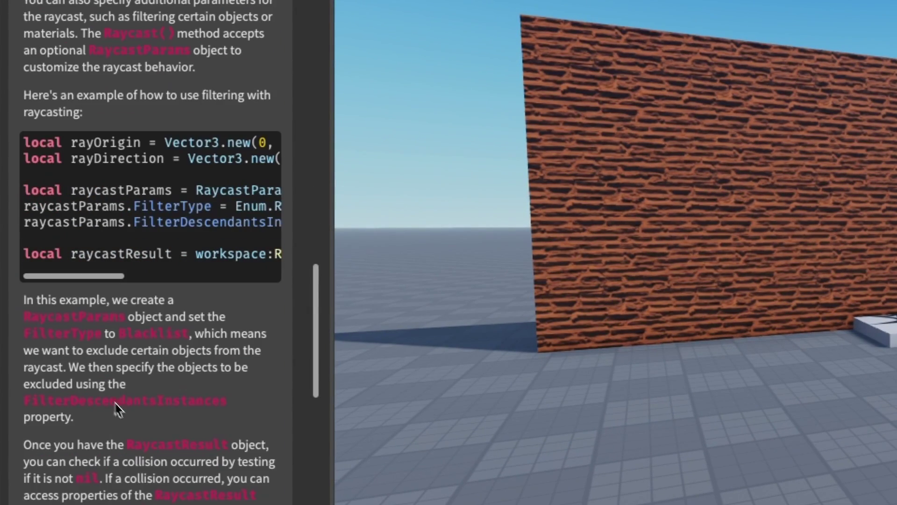
drag(150, 333, 150, 355)
scroll(133, 411, down, 5)
scroll(139, 428, right, 3)
scroll(150, 351, down, 4)
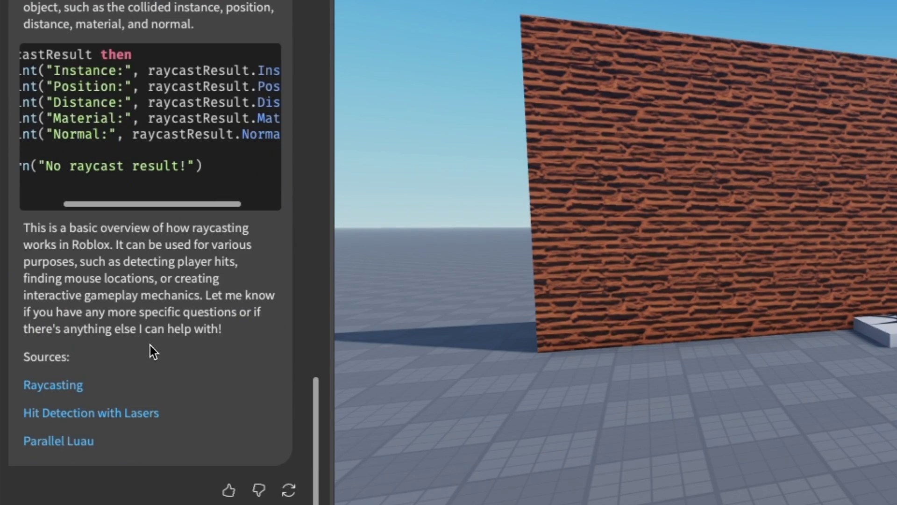
scroll(54, 149, left, 3)
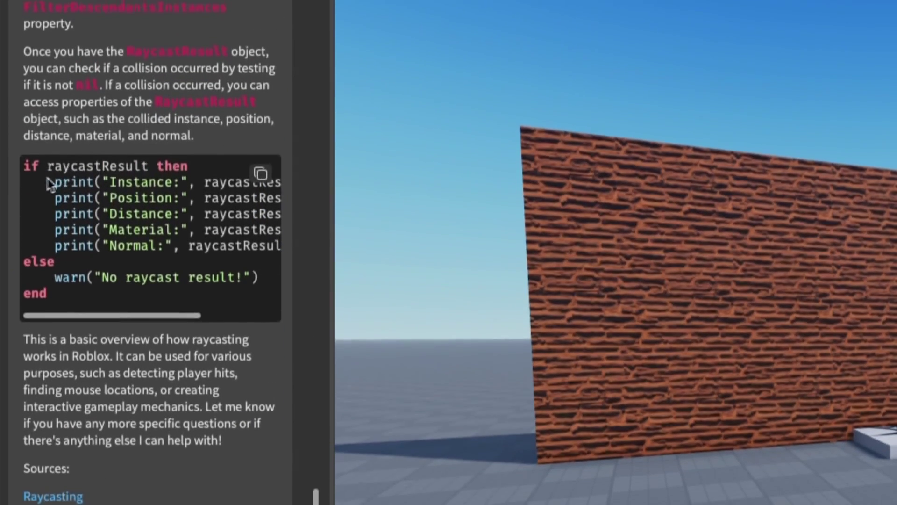
drag(24, 64, 156, 202)
click(160, 196)
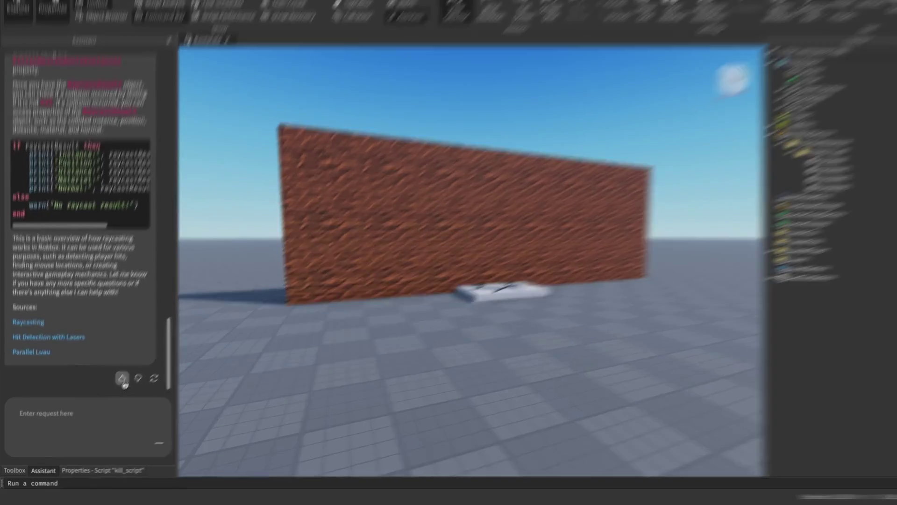
Give the Assistant's raycasting answer a positive rating and check the additional options of the request box.
click(122, 379)
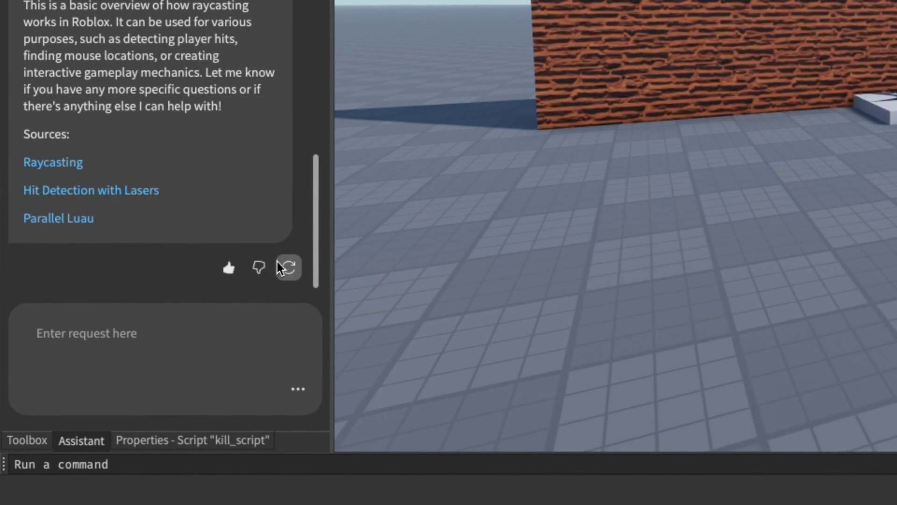
click(299, 392)
click(295, 388)
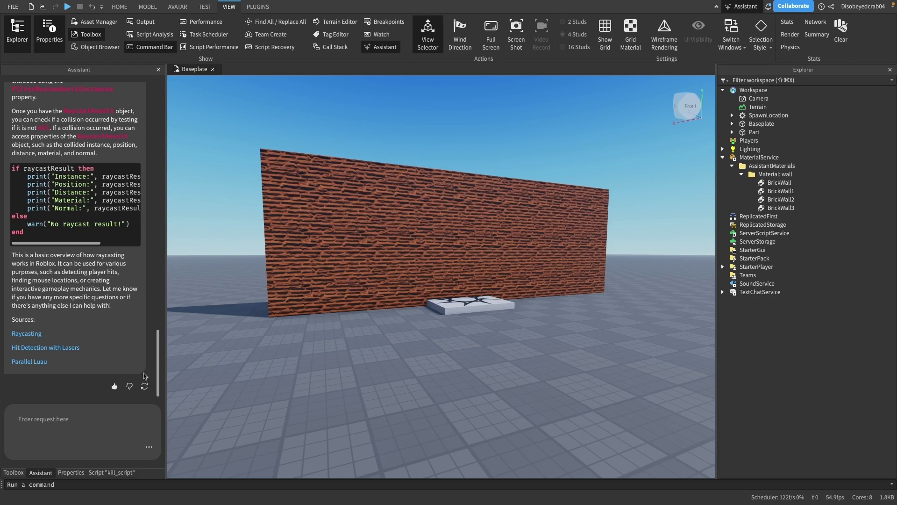
right_click(100, 390)
click(105, 376)
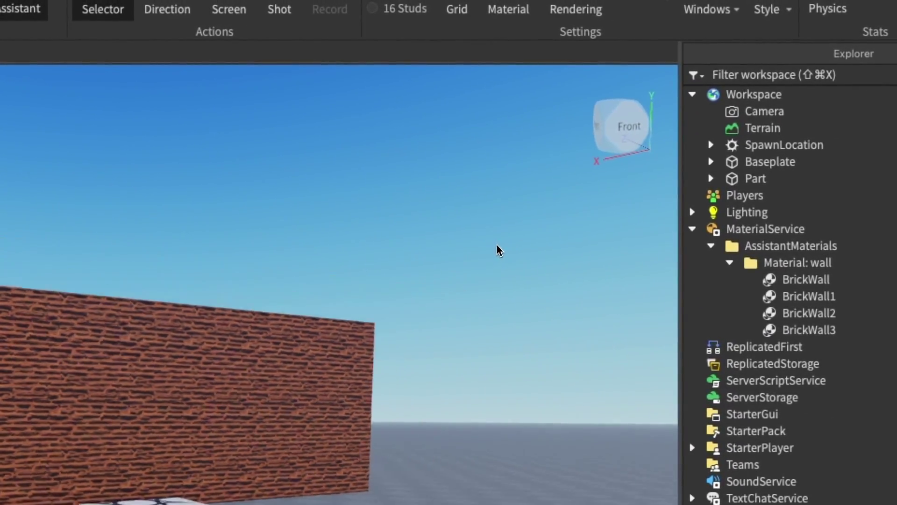
scroll(497, 245, up, 3)
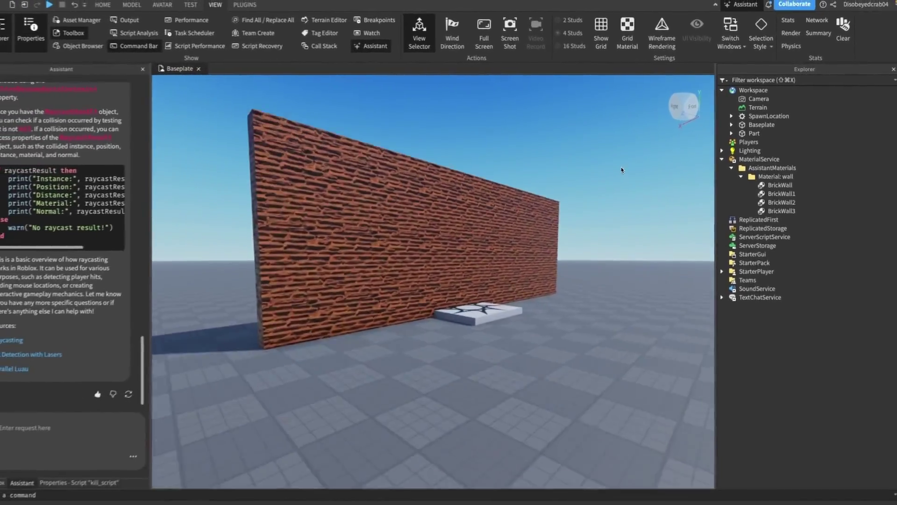
scroll(621, 167, down, 2)
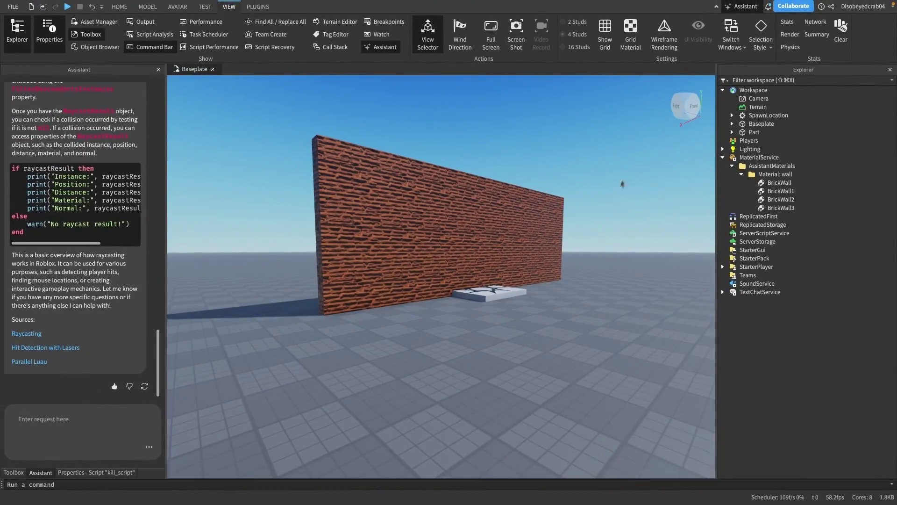